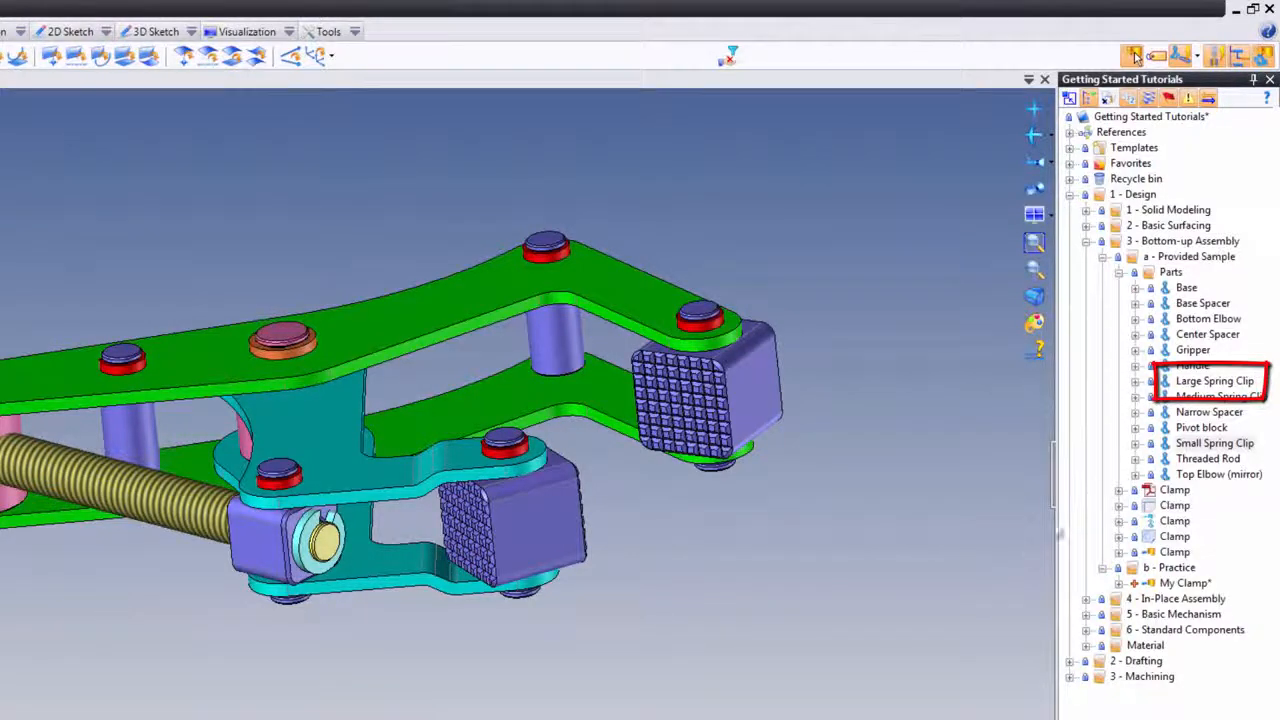
Step: Open the Large Spring Clip part and look through the available tools for the Symmetries commands
double_click(1214, 381)
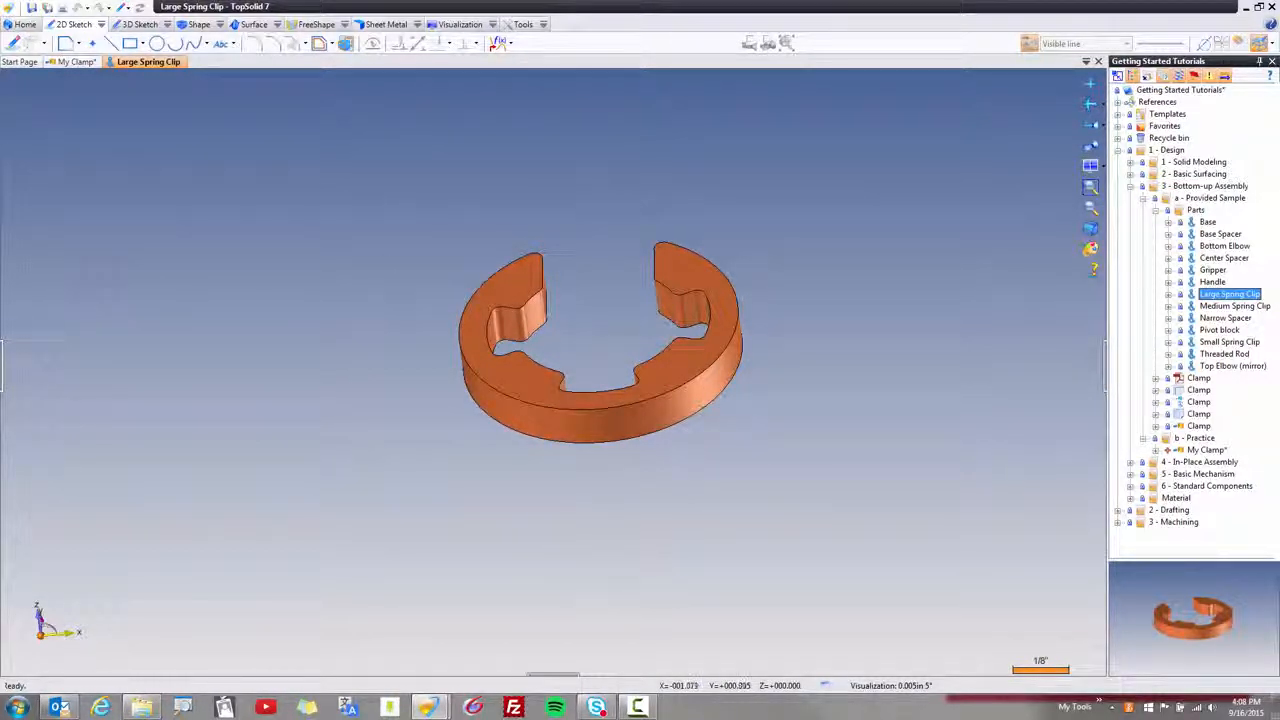
left_click(3, 368)
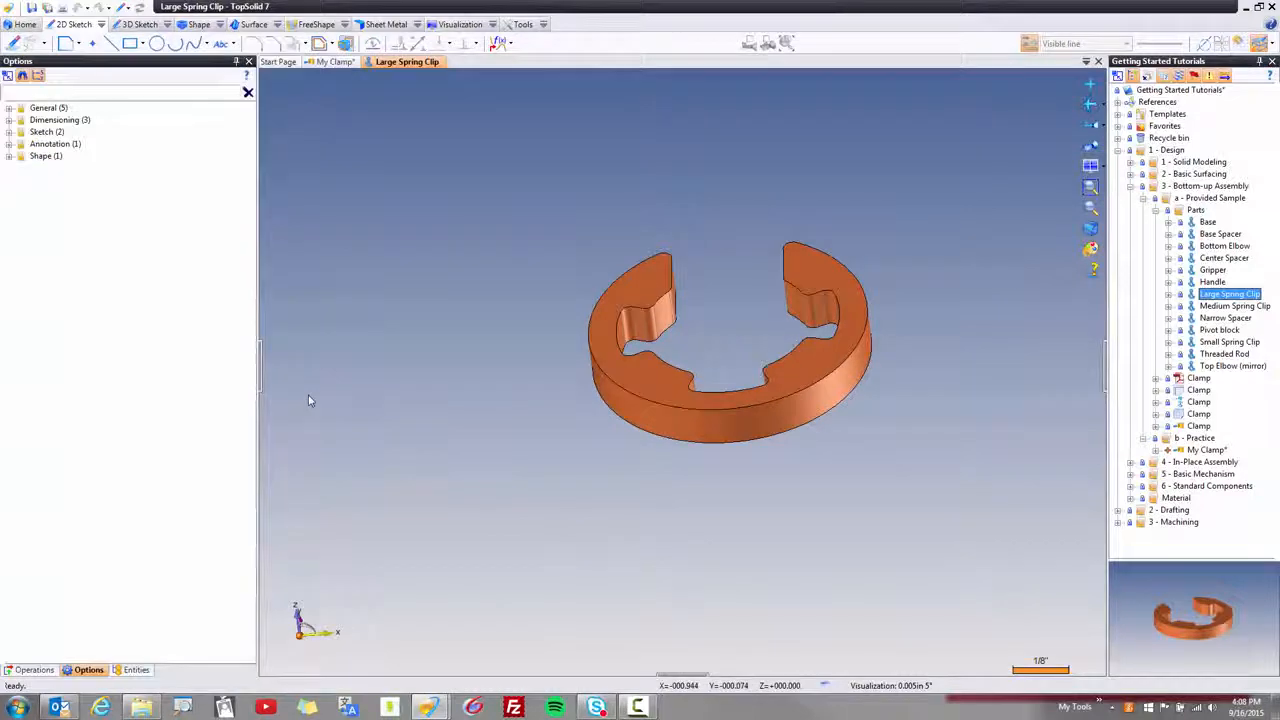
left_click(542, 24)
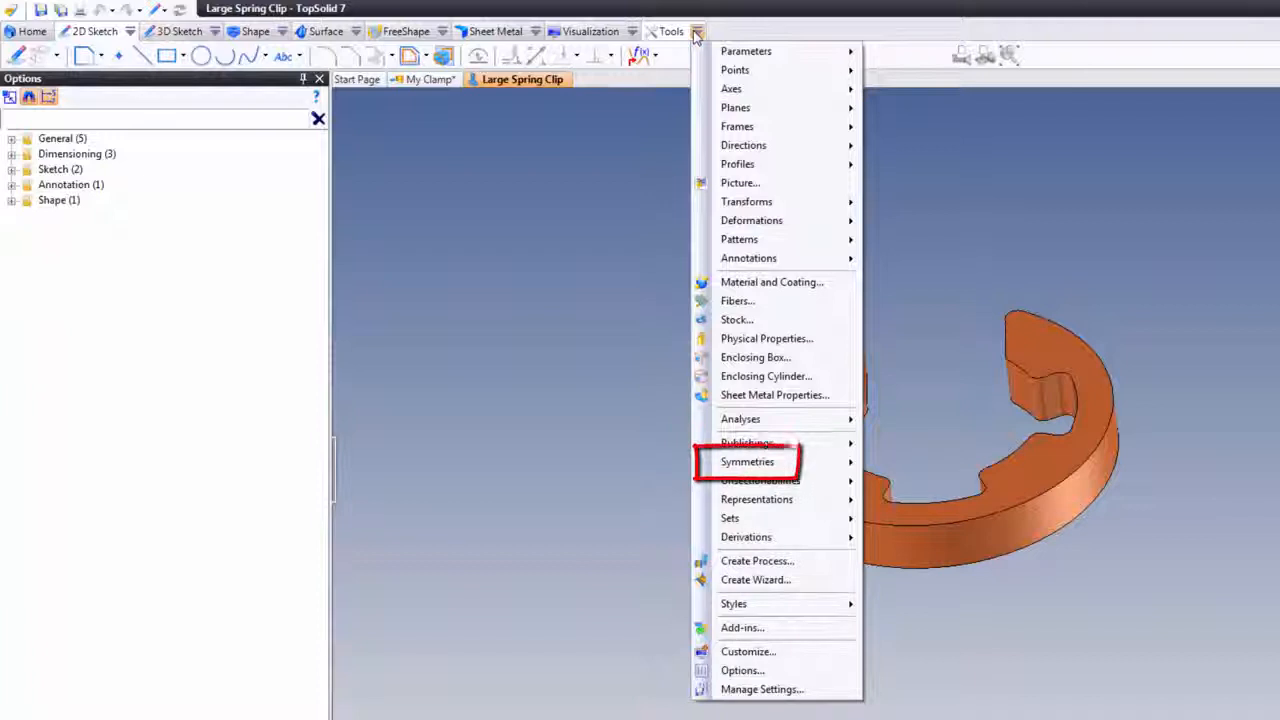
mouse_move(790, 463)
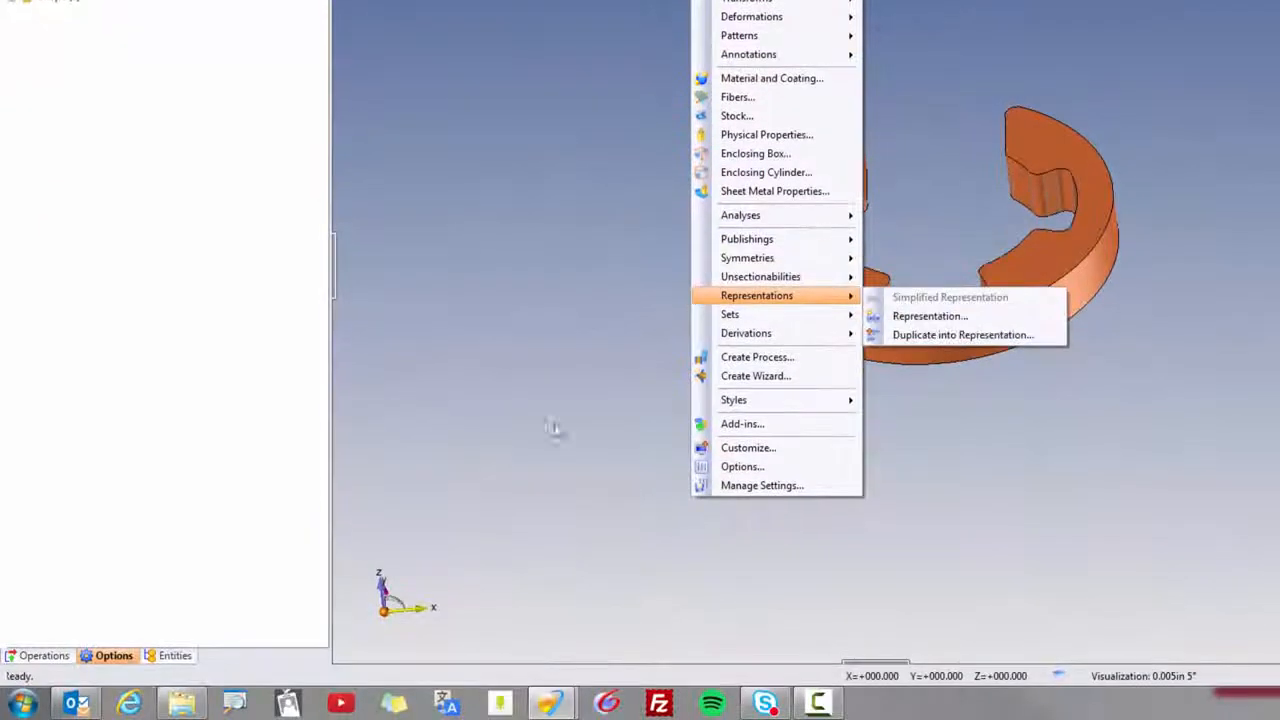
Step: Examine the symmetry defined in the Large Spring Clip part by expanding Symmetries and Symmetry 1 among its entities
left_click(175, 655)
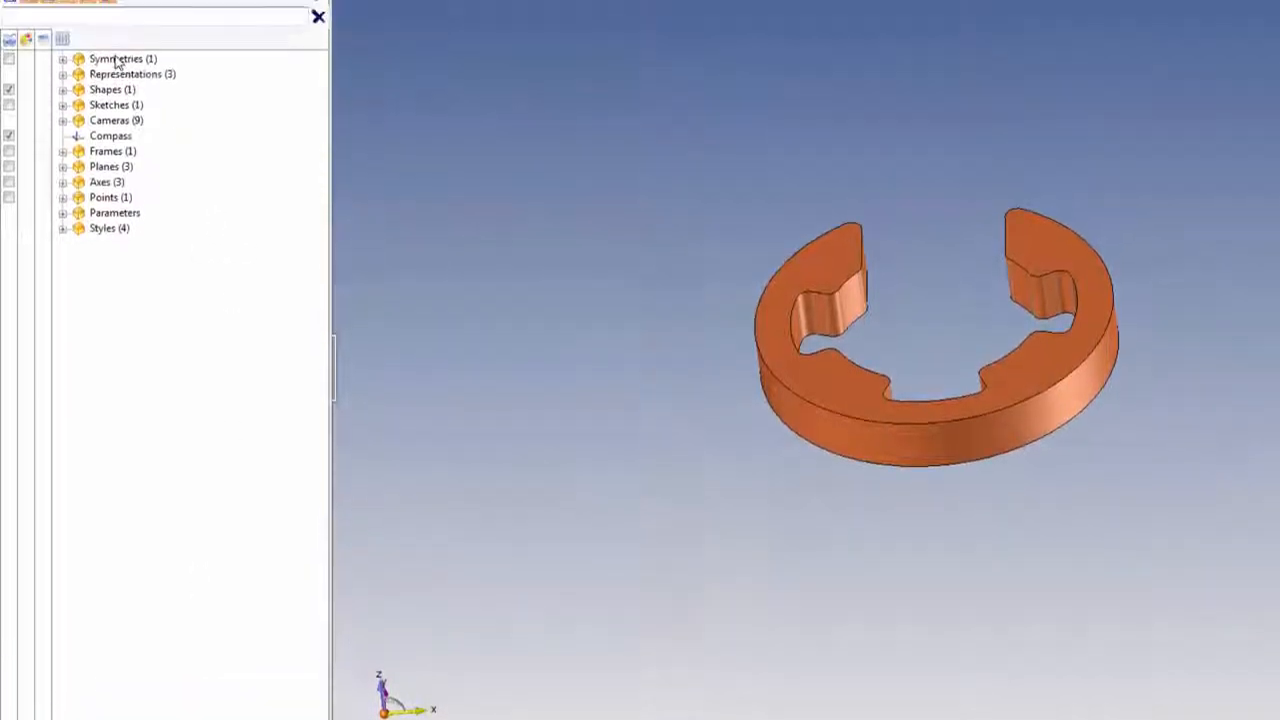
left_click(117, 60)
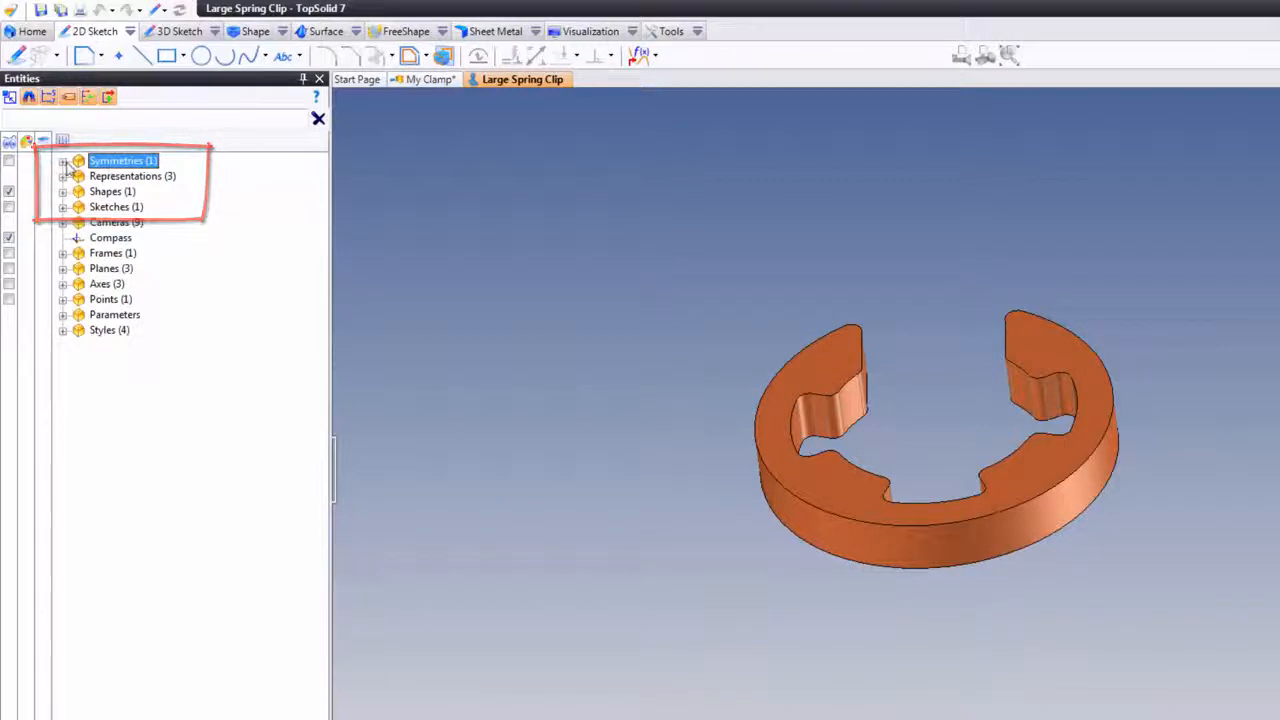
double_click(115, 162)
left_click(125, 176)
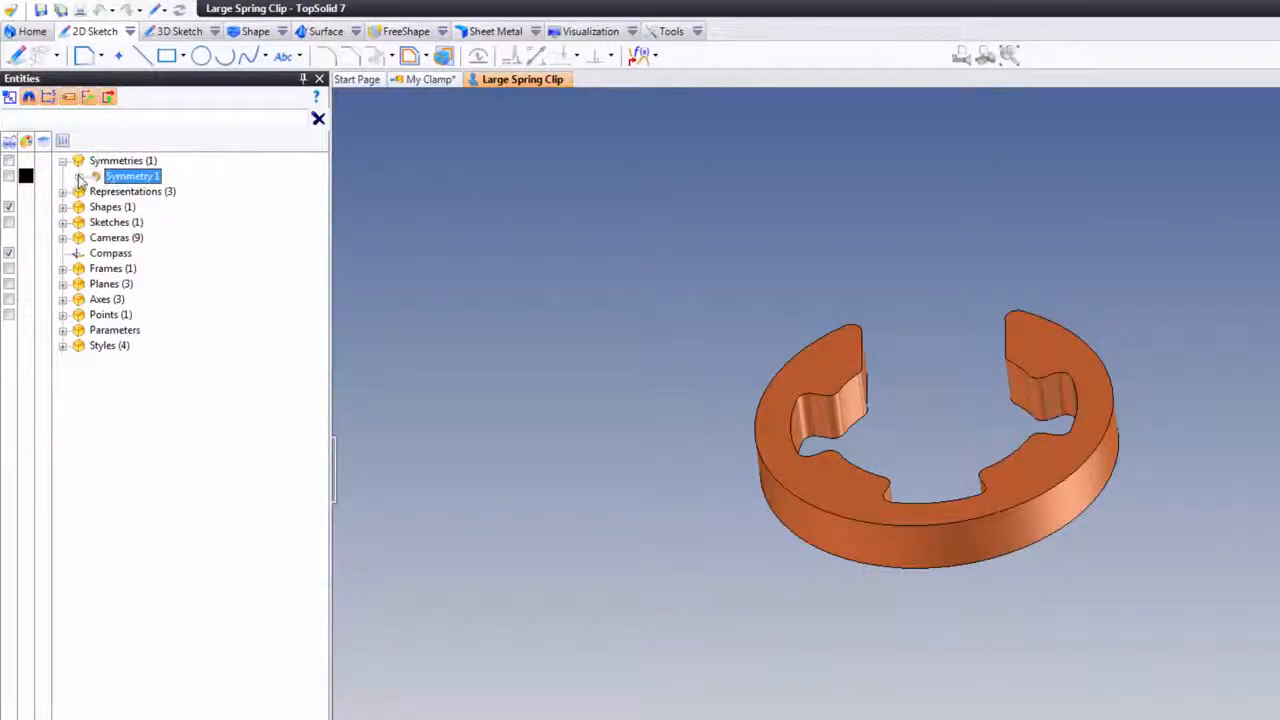
left_click(79, 177)
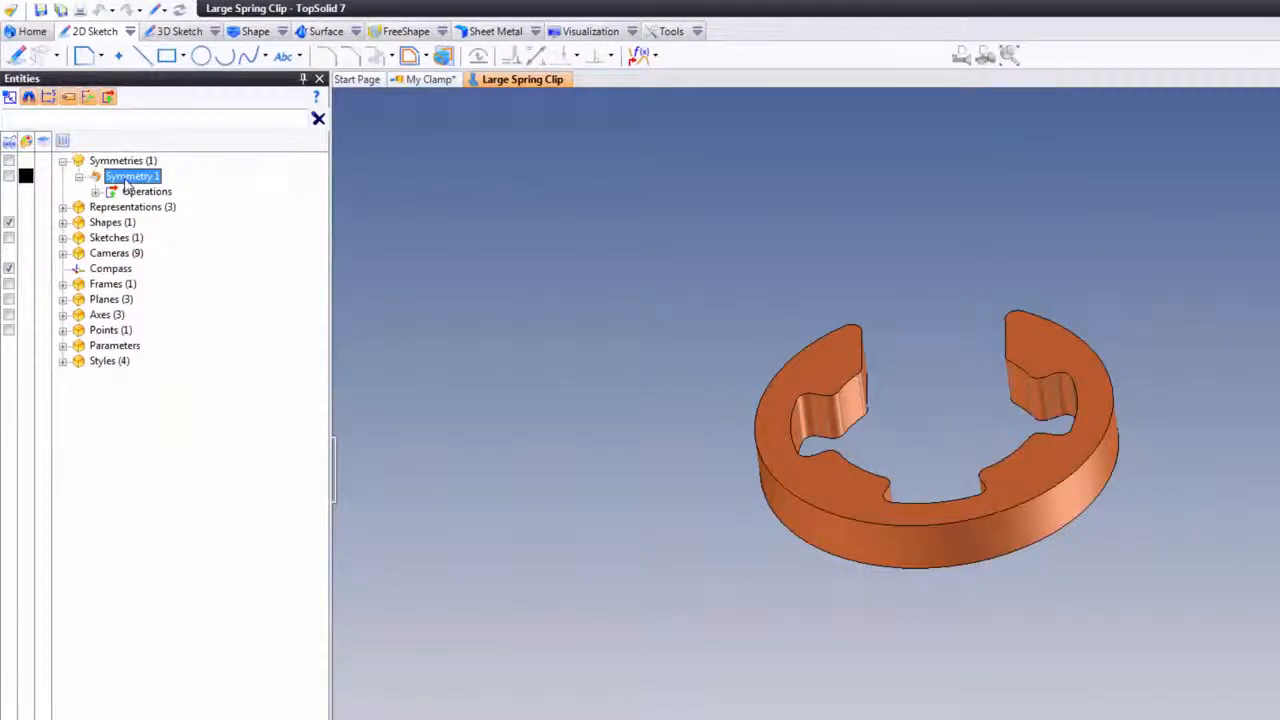
Step: Inspect the plane defining Symmetry 1, leave it without changes, and close Large Spring Clip without saving
right_click(127, 184)
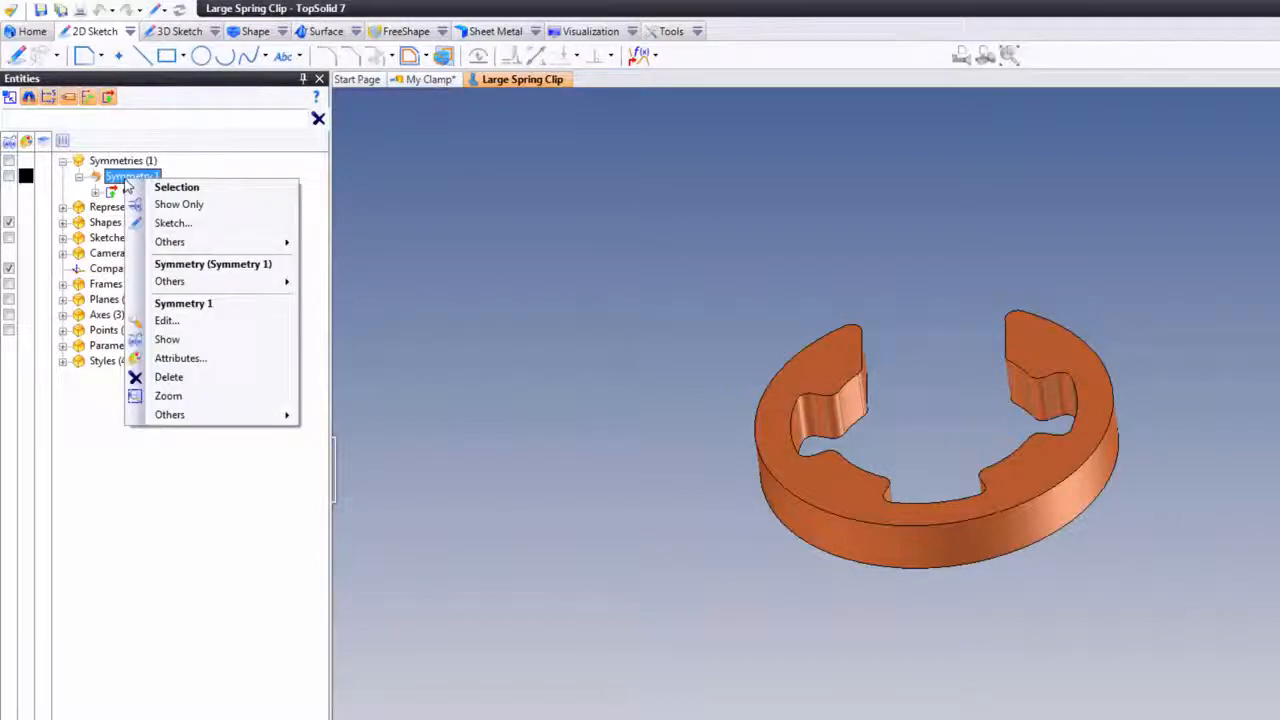
left_click(166, 320)
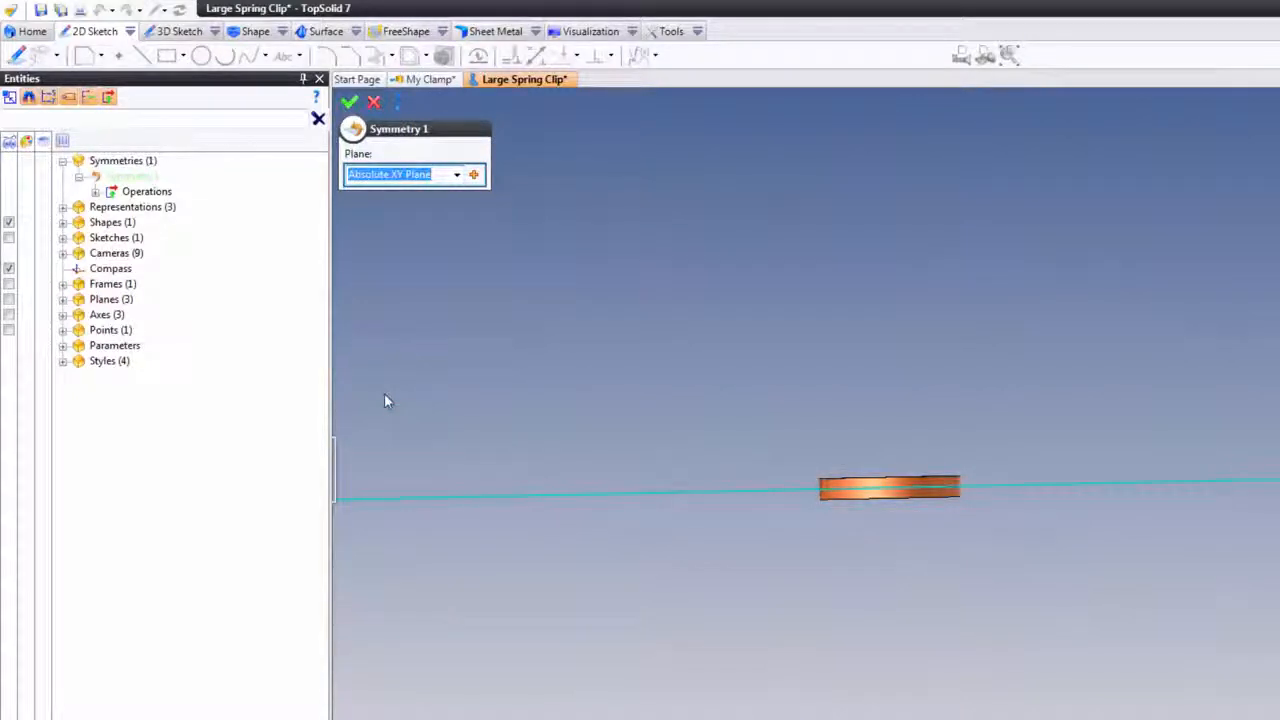
left_click(376, 103)
middle_click(495, 81)
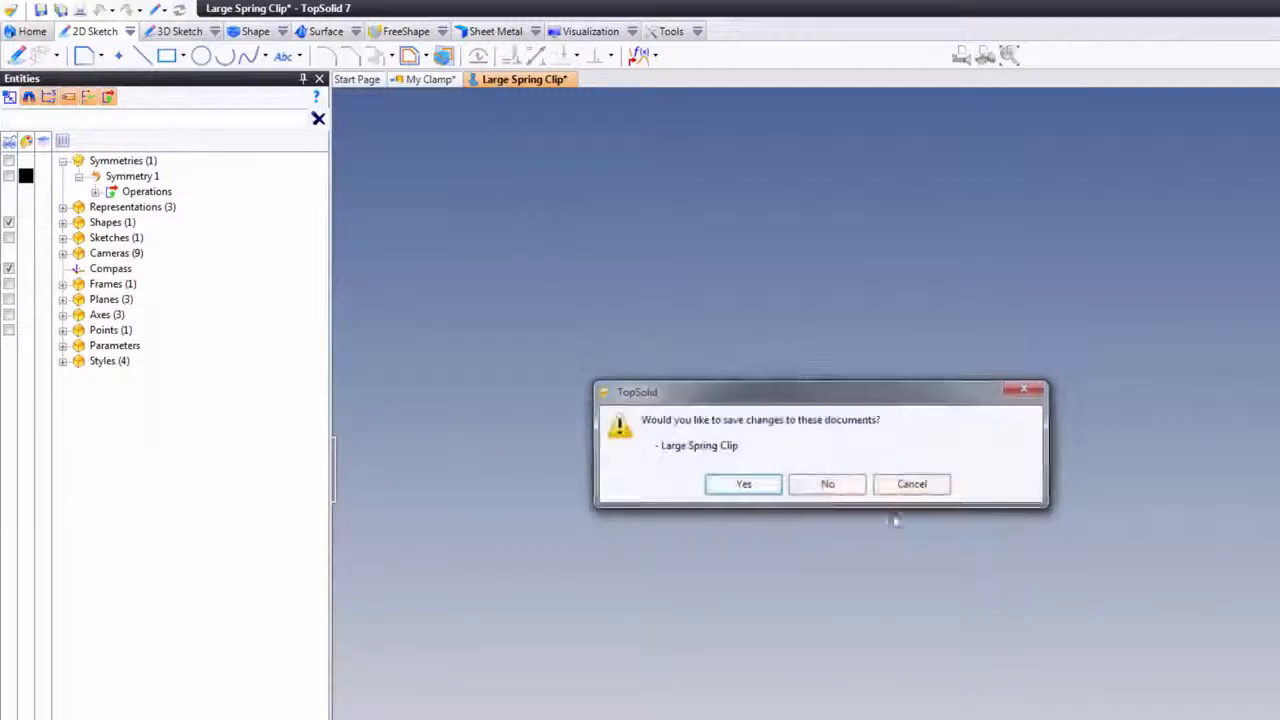
left_click(840, 484)
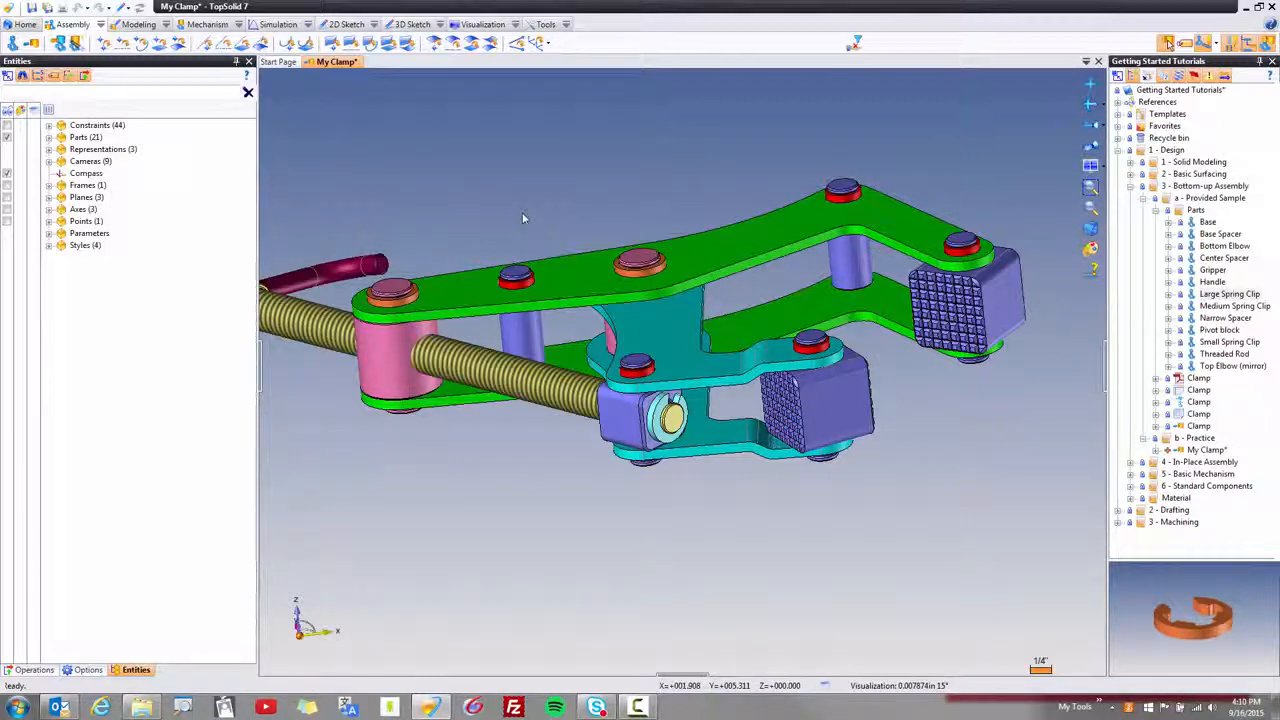
Step: Collapse the entities list to give the My Clamp assembly view more room
left_click(724, 376)
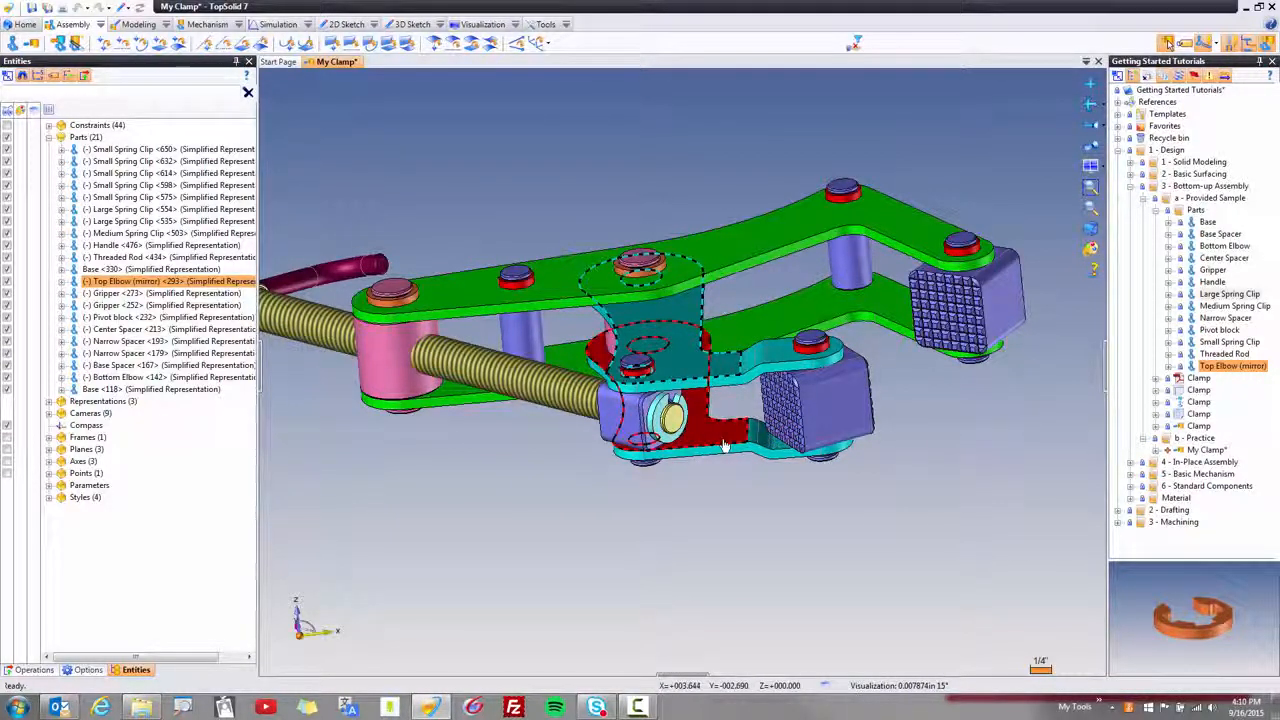
left_click(725, 539)
scroll(648, 562, "down", 1)
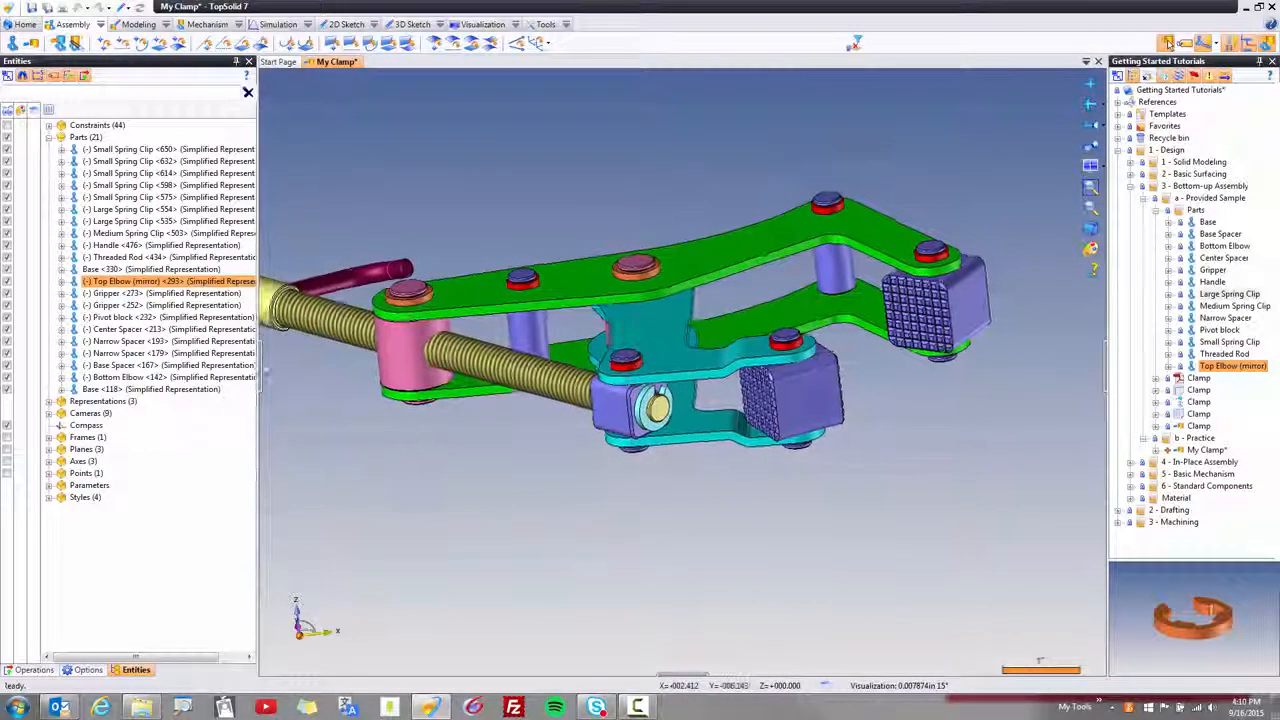
left_click(255, 364)
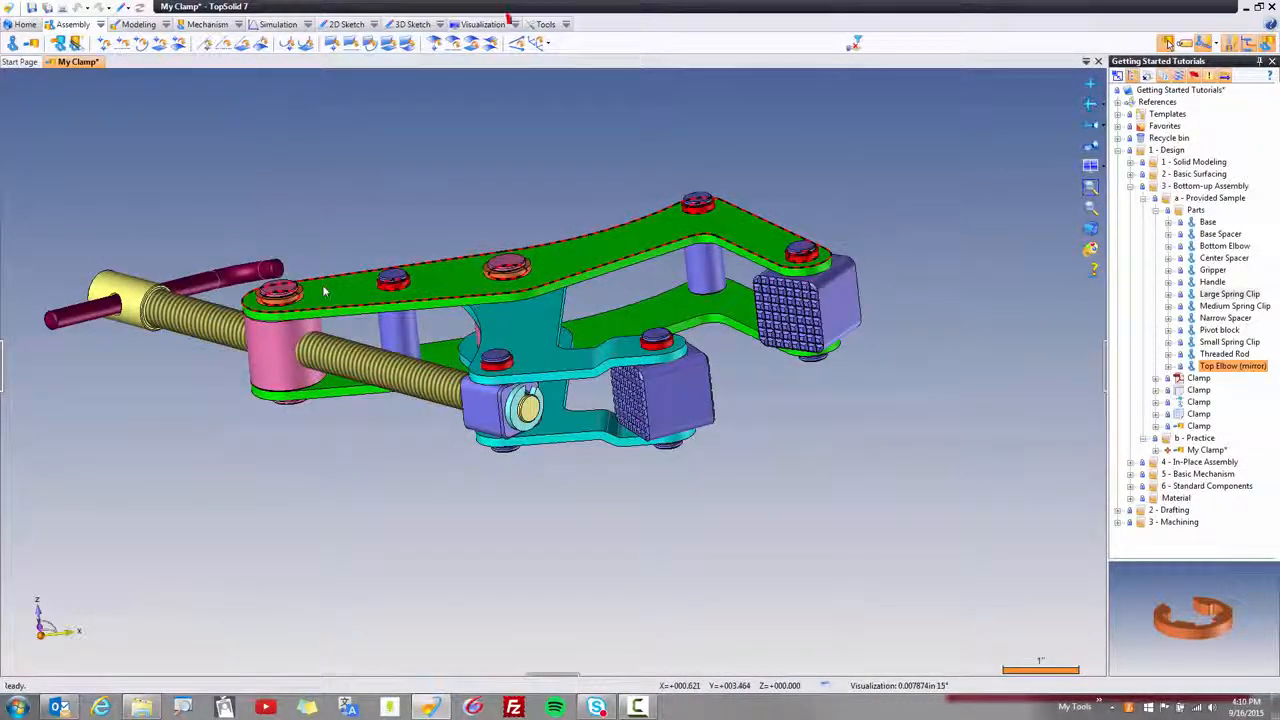
Step: Create a midplane between the inner faces of the upper and lower green Base plates
left_click(546, 28)
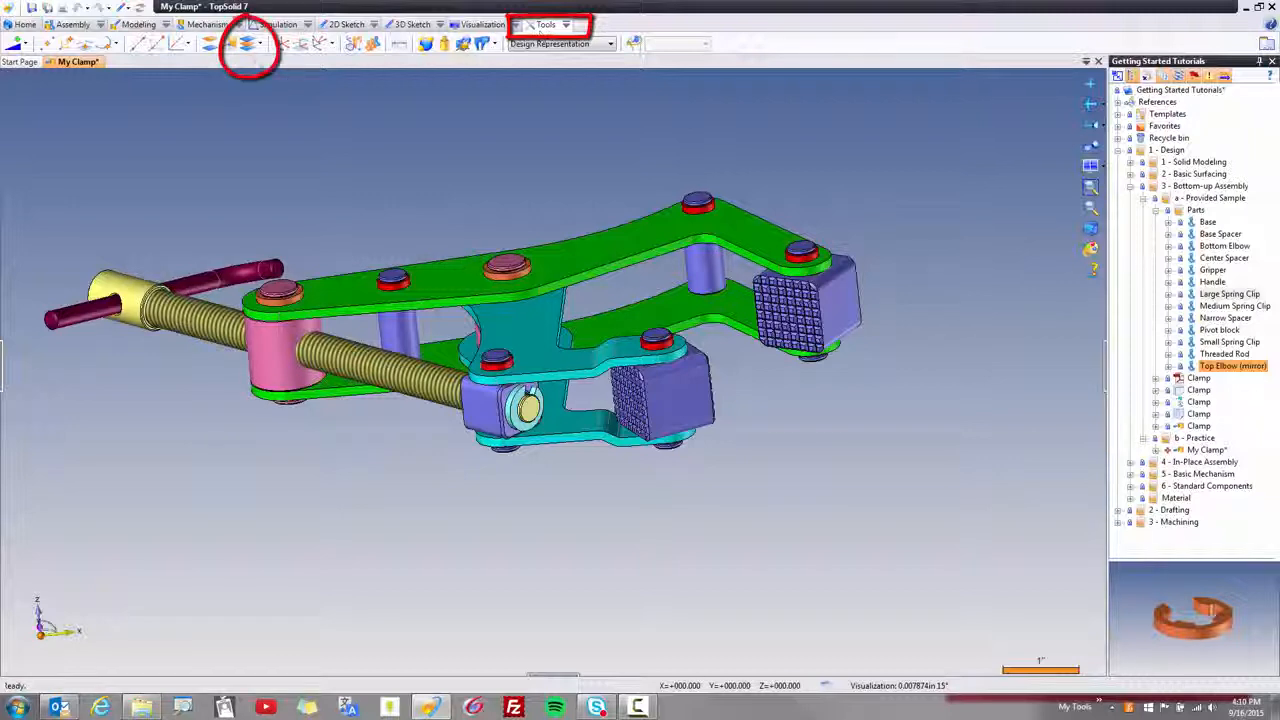
left_click(250, 46)
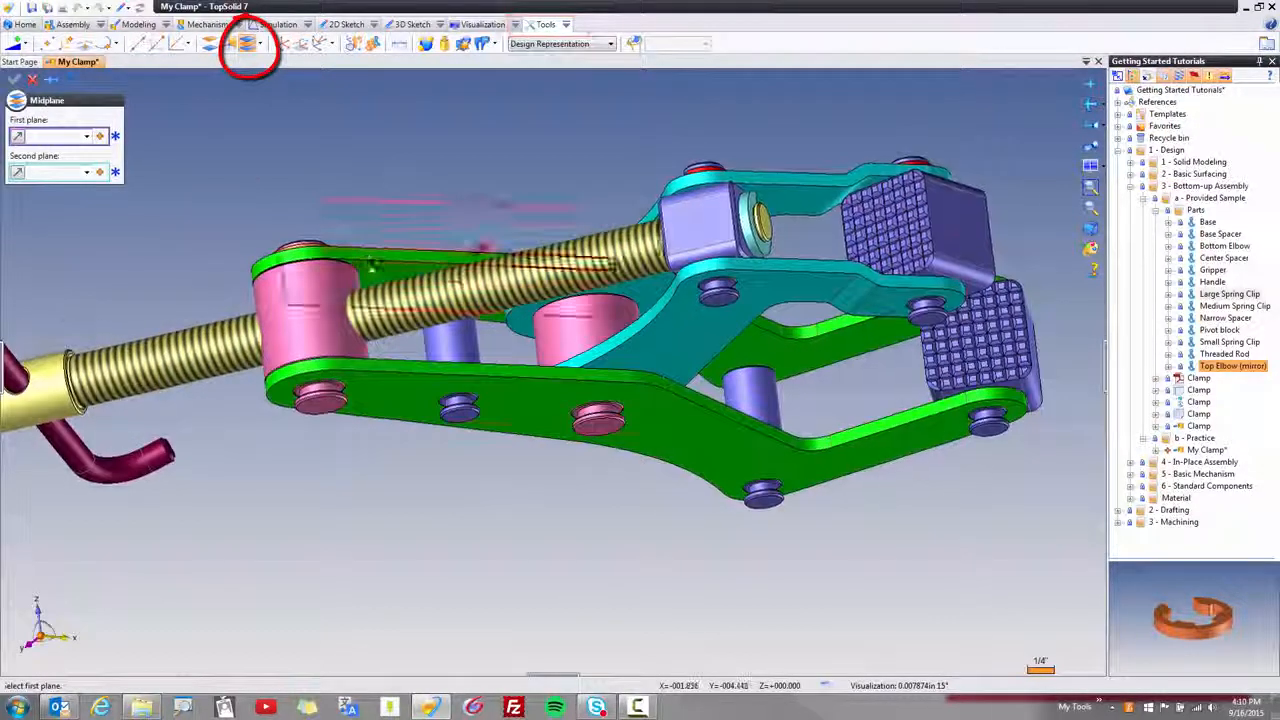
left_click(377, 281)
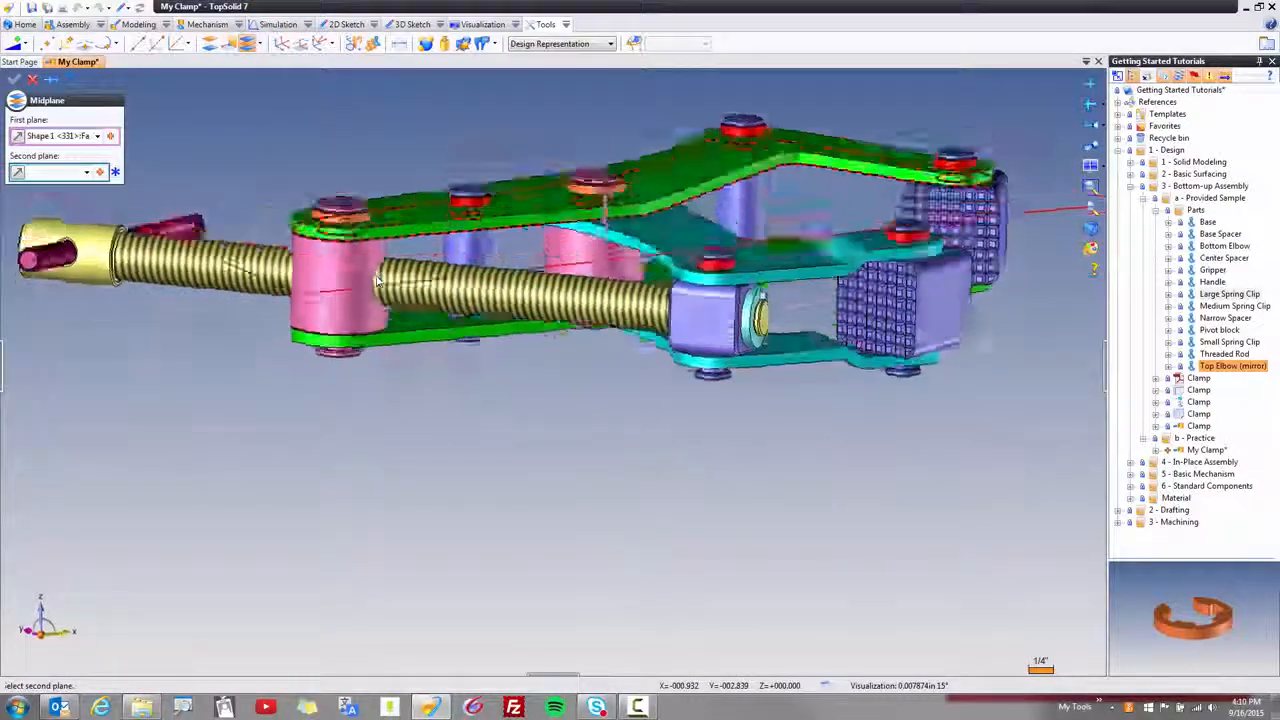
left_click(404, 442)
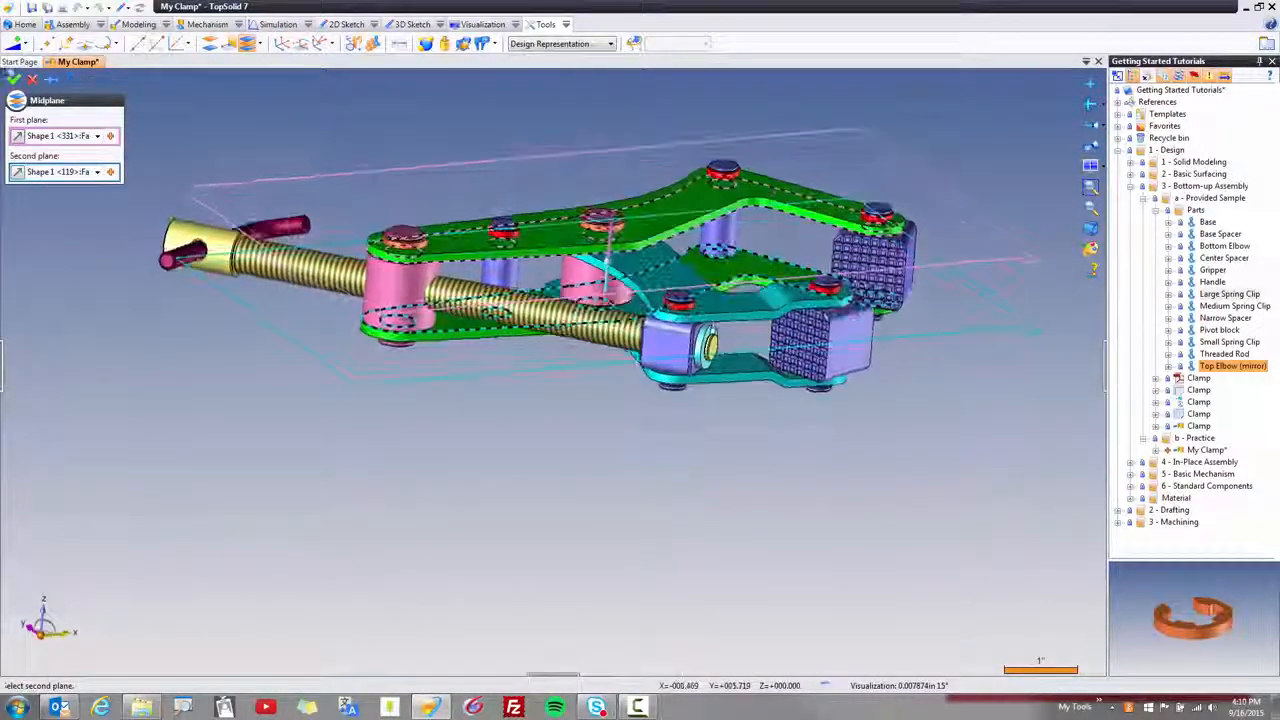
left_click(32, 79)
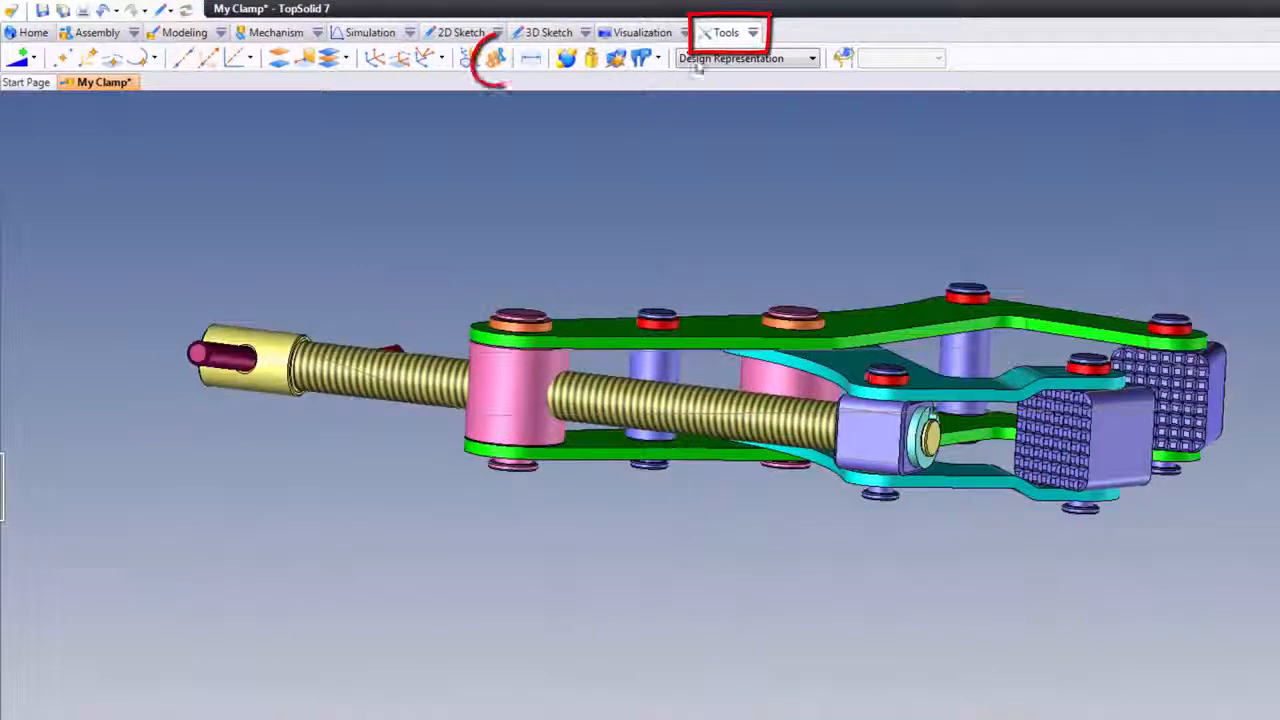
Step: Start a Repetition and select the two large and five small spring clips on the clamp's upper side as its entities
left_click(493, 62)
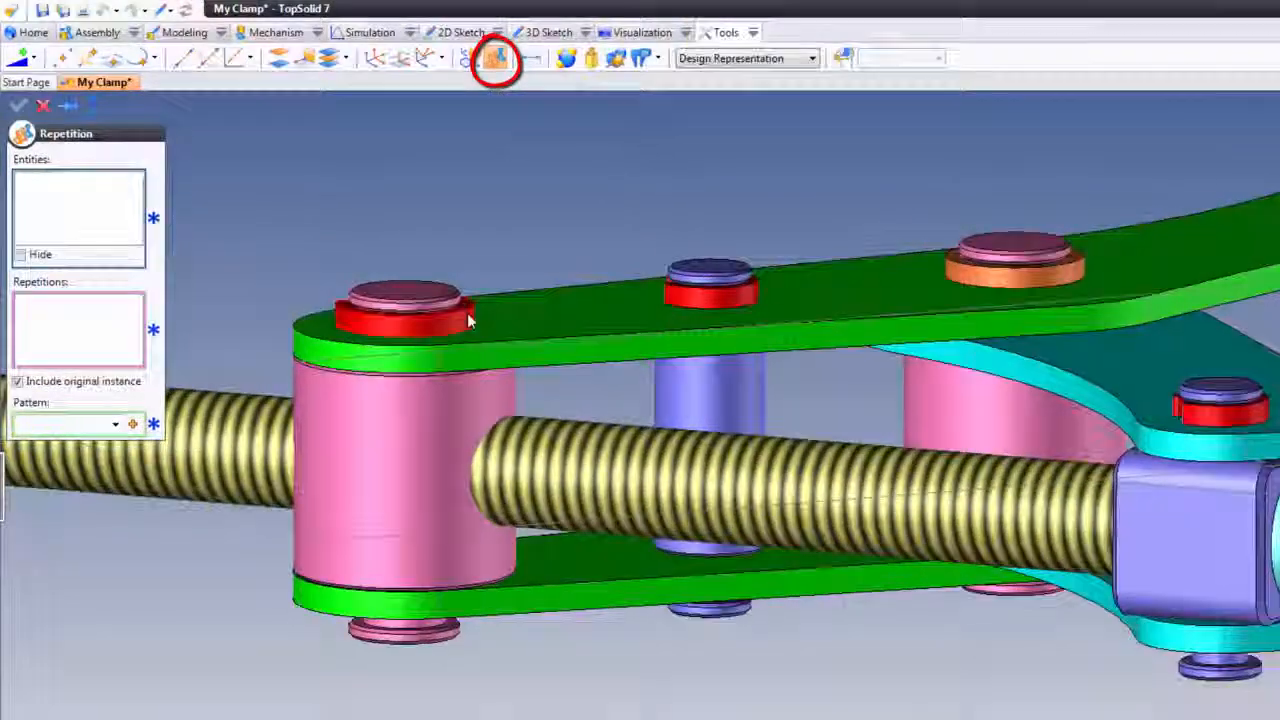
left_click(468, 318)
left_click(711, 284)
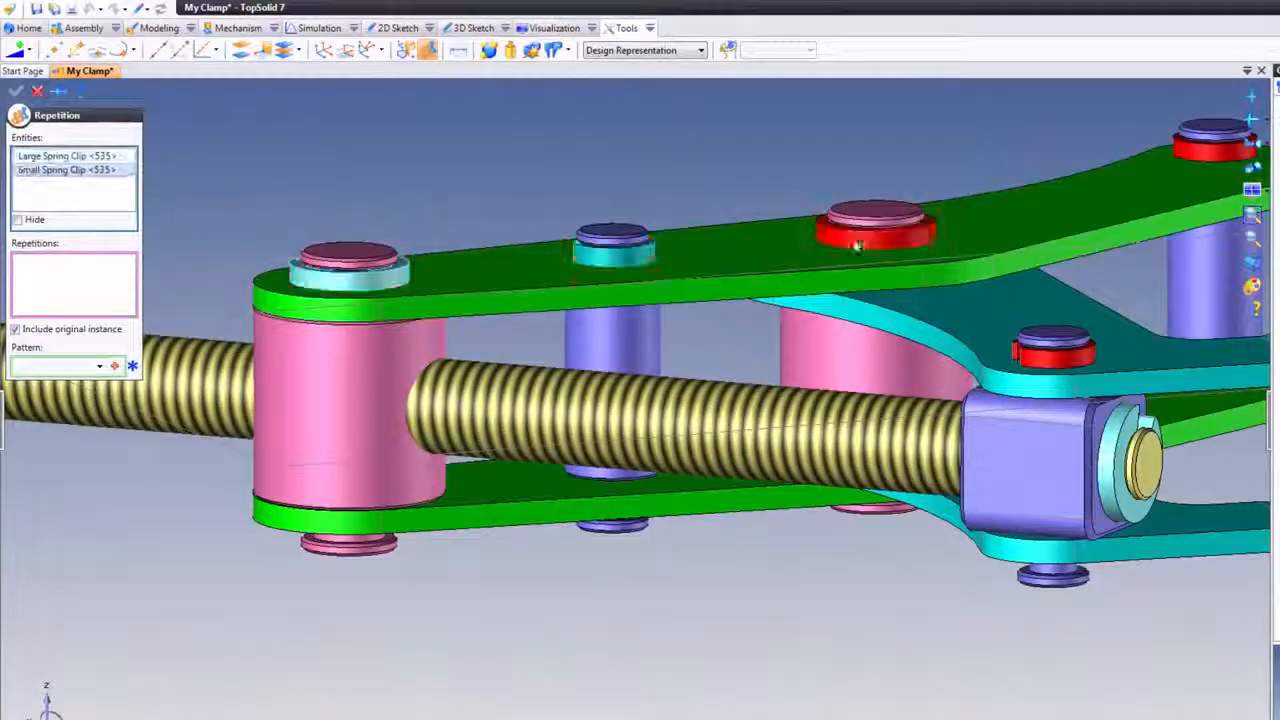
left_click(1015, 264)
left_click(1064, 360)
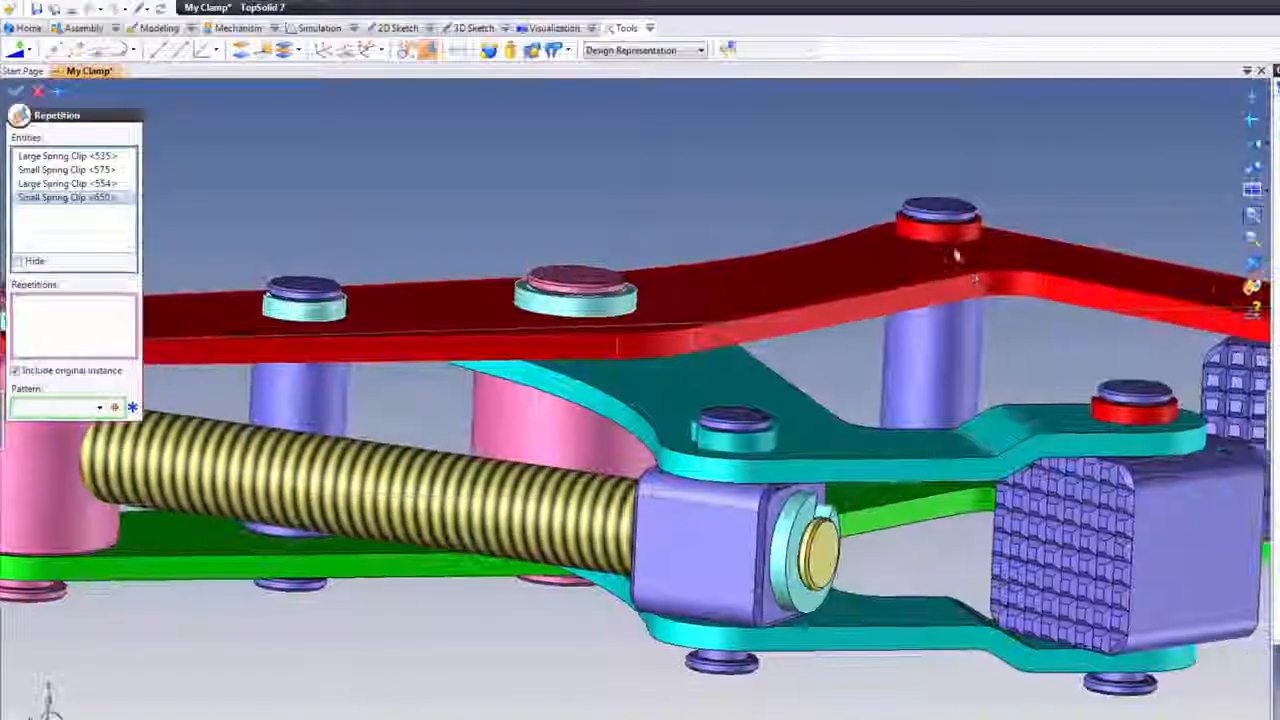
left_click(945, 232)
left_click(1142, 418)
middle_click_drag(1142, 418, 709, 447)
left_click(943, 333)
scroll(1087, 236, "down", 3)
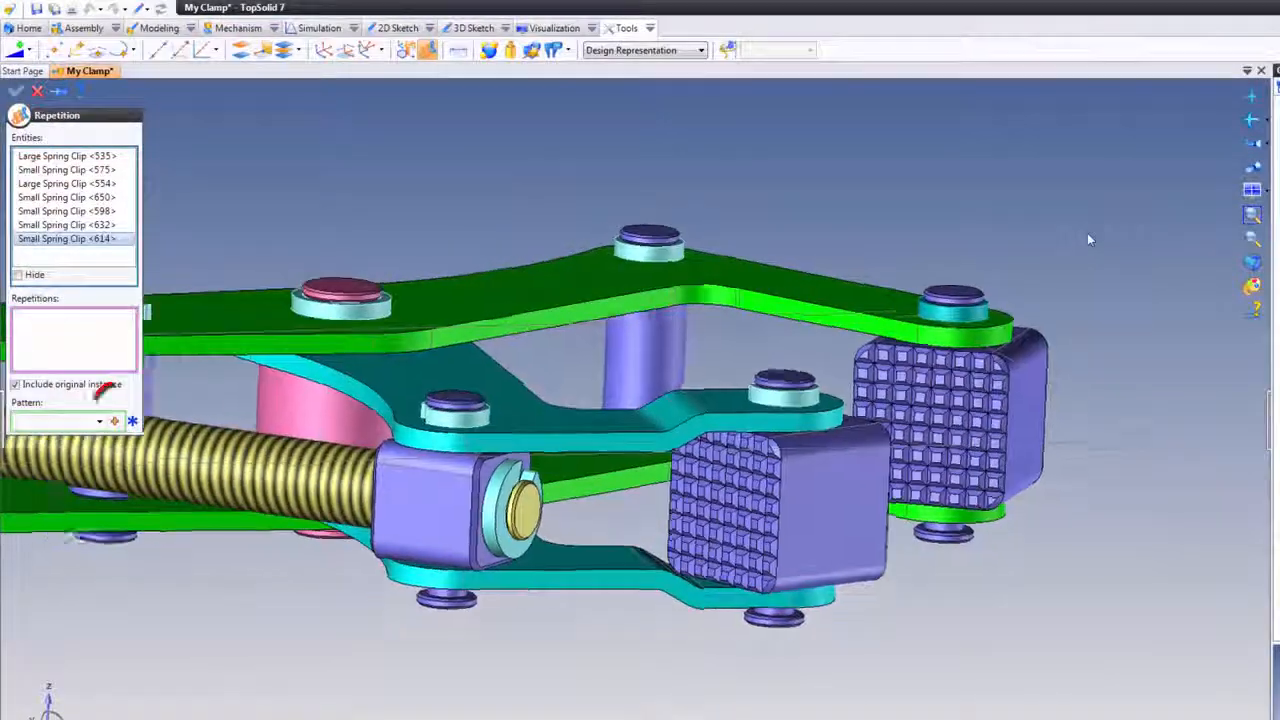
middle_click_drag(462, 461, 568, 444)
Step: Repeat the selected spring clips onto the clamp's underside with a plane-type Symmetrical Pattern about Plane 1
left_click(114, 421)
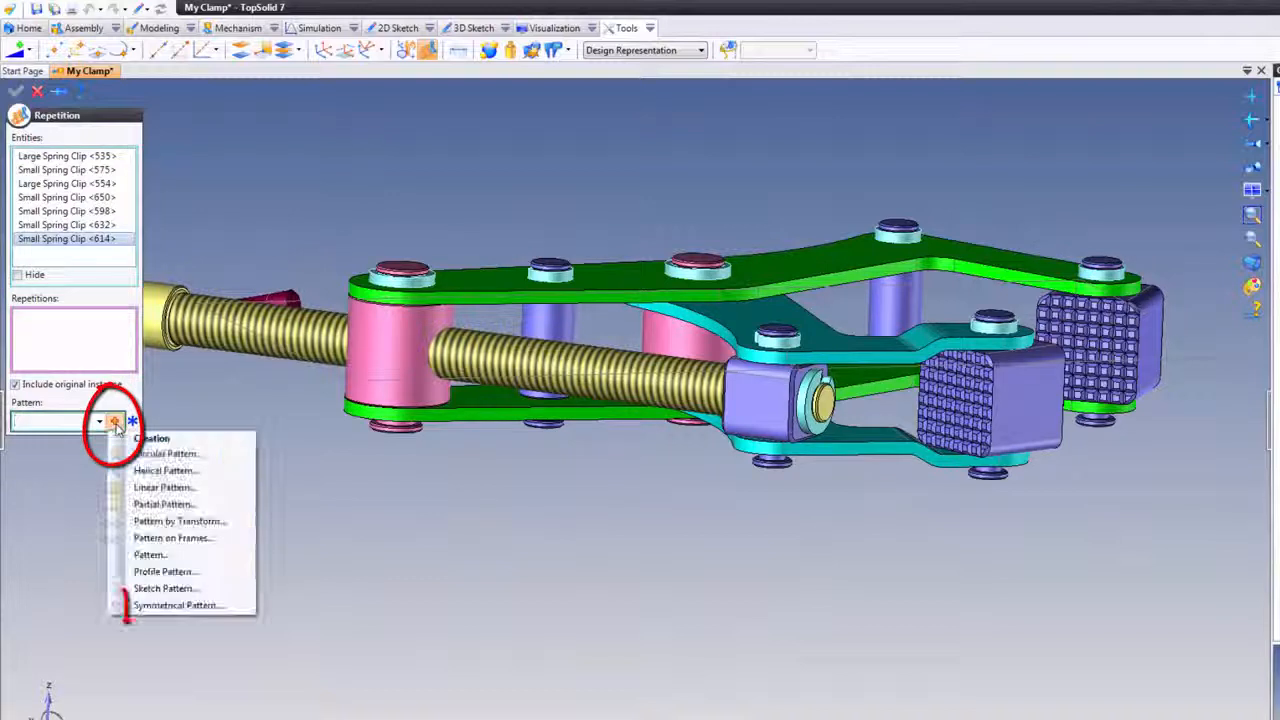
left_click(165, 607)
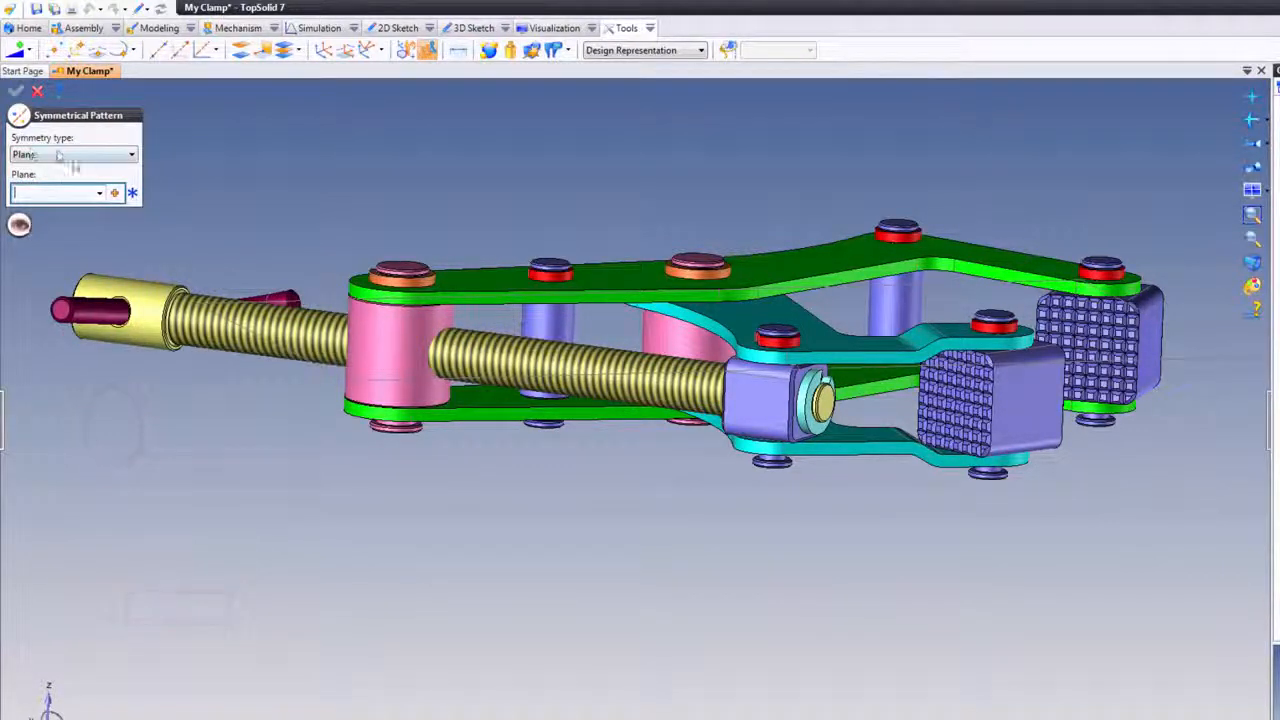
left_click(329, 372)
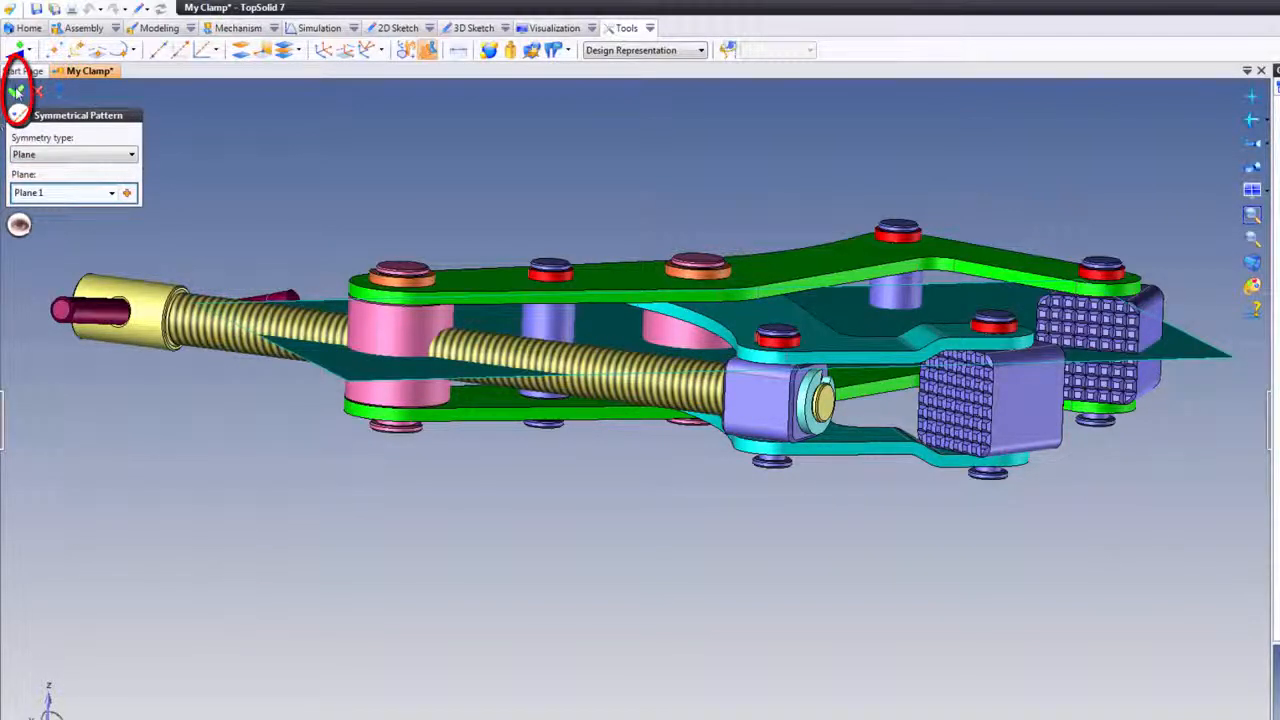
left_click(16, 92)
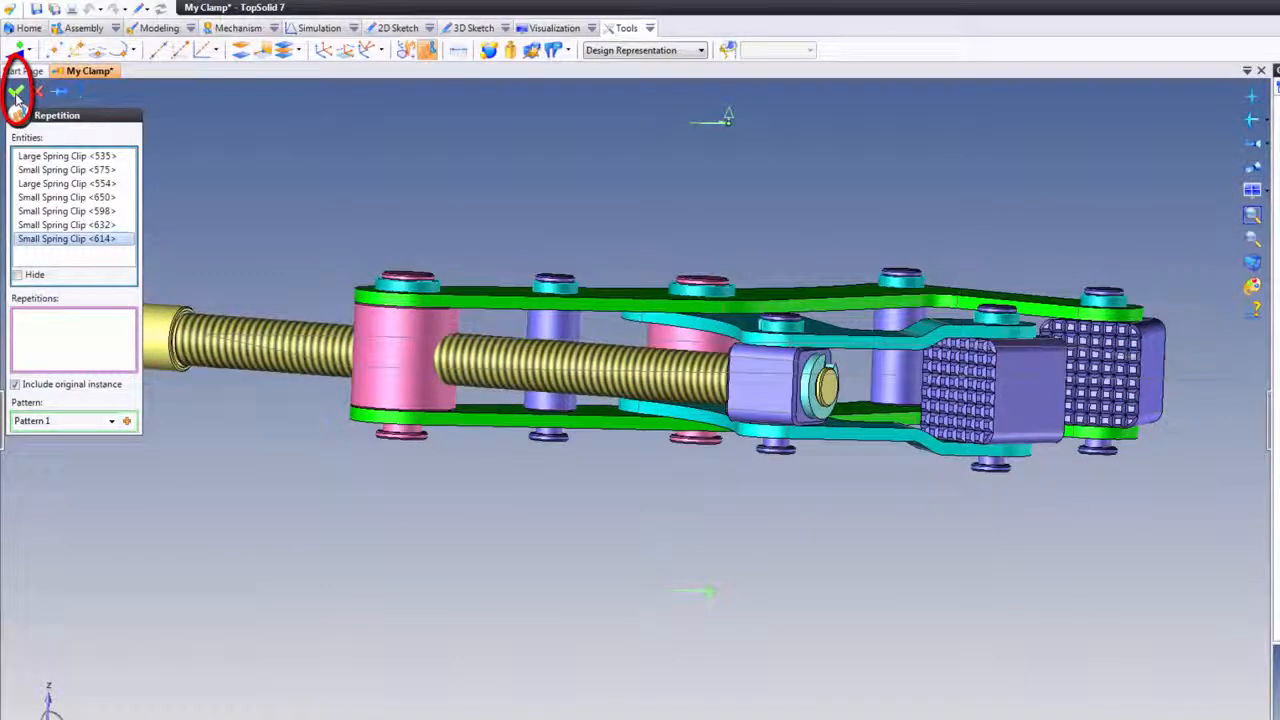
left_click(16, 93)
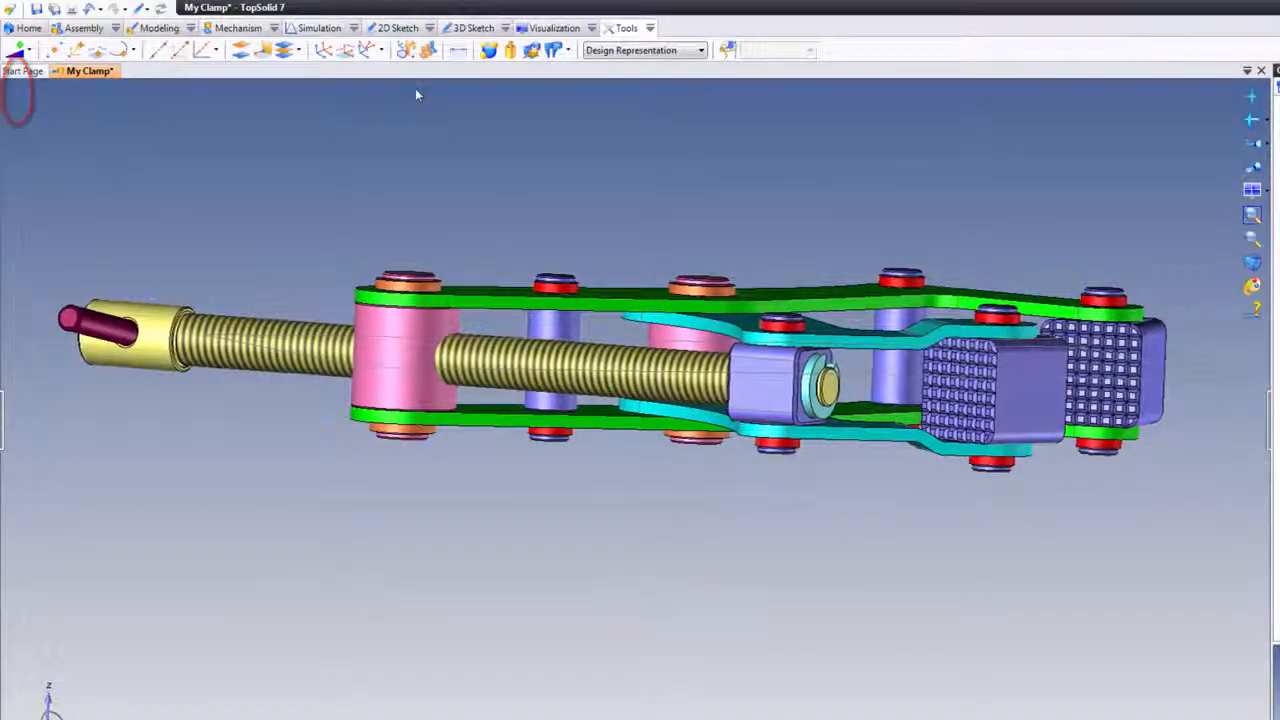